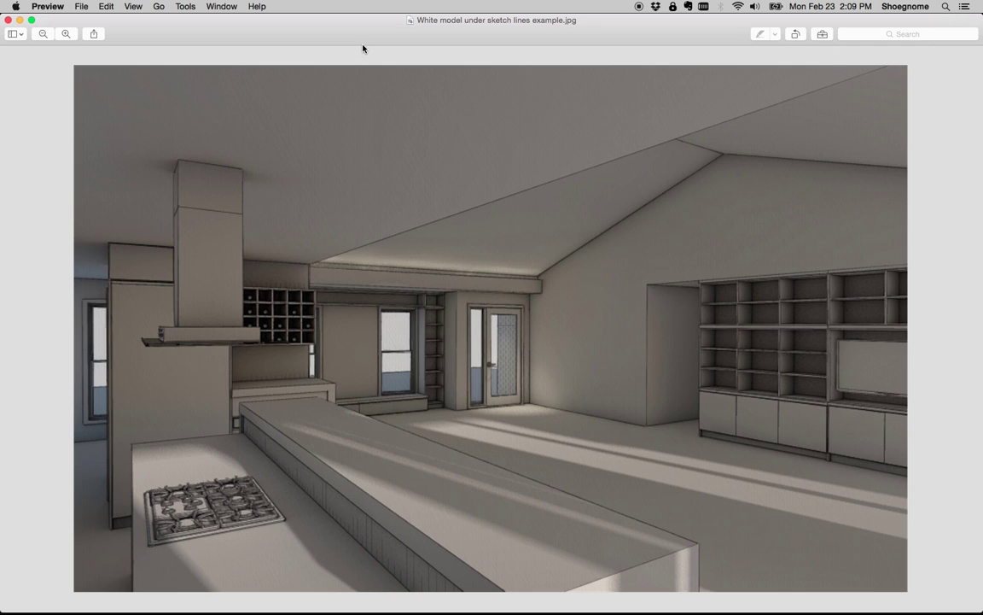
- Bring ArchiCAD forward, nudge the PhotoRendering Settings palette left, and open the Scene list
{"action": "mouse_move", "coordinate": [480, 610]}
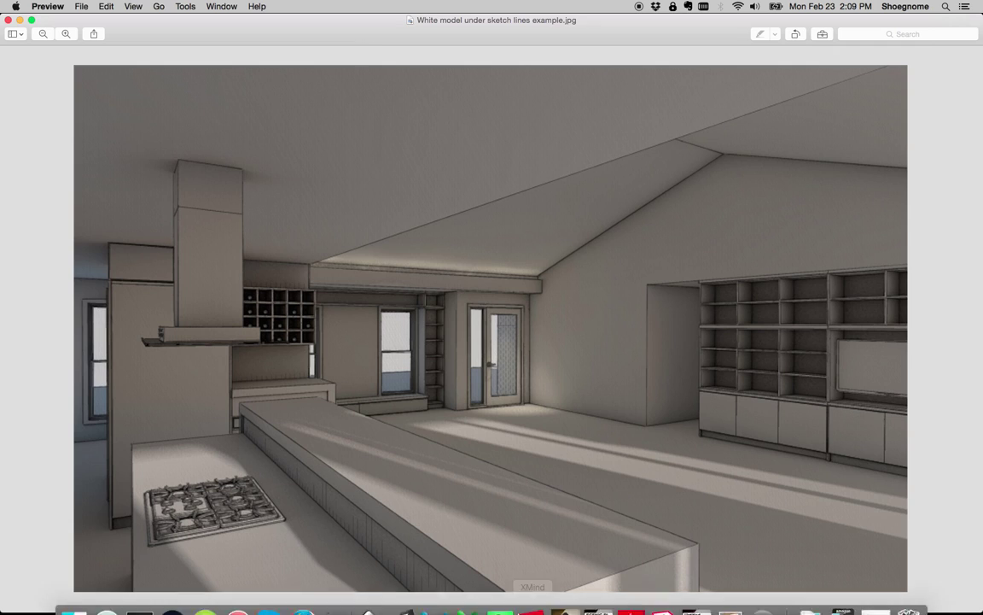
{"action": "left_click", "coordinate": [692, 598]}
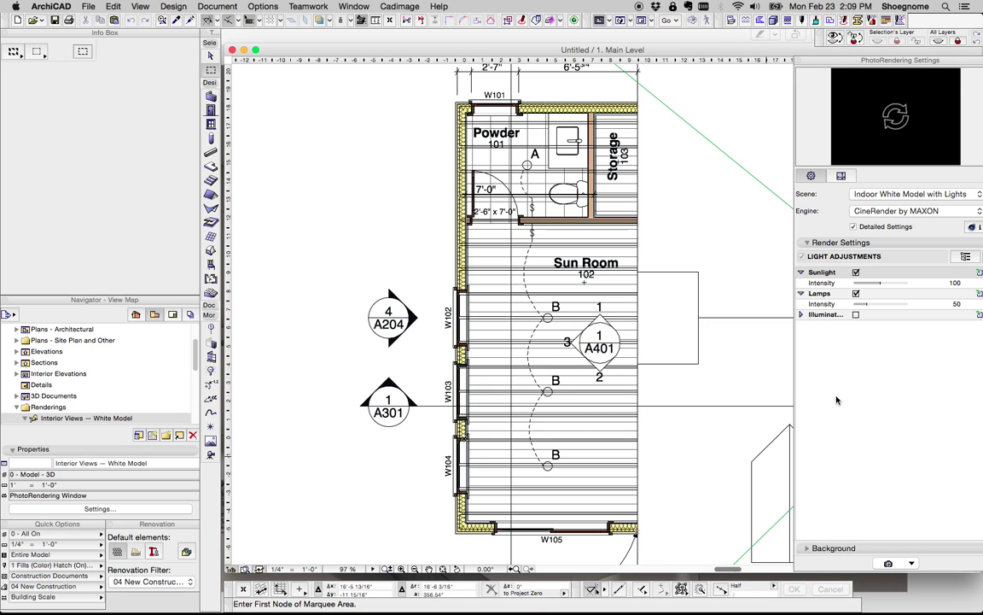
{"action": "left_click_drag", "start_coordinate": [922, 65], "coordinate": [894, 65]}
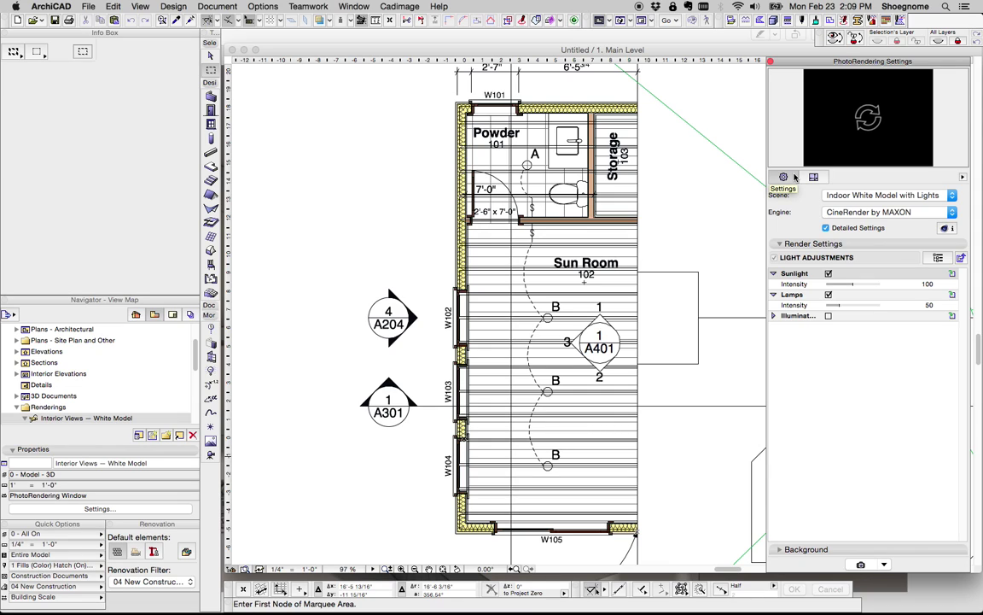
{"action": "left_click", "coordinate": [827, 195]}
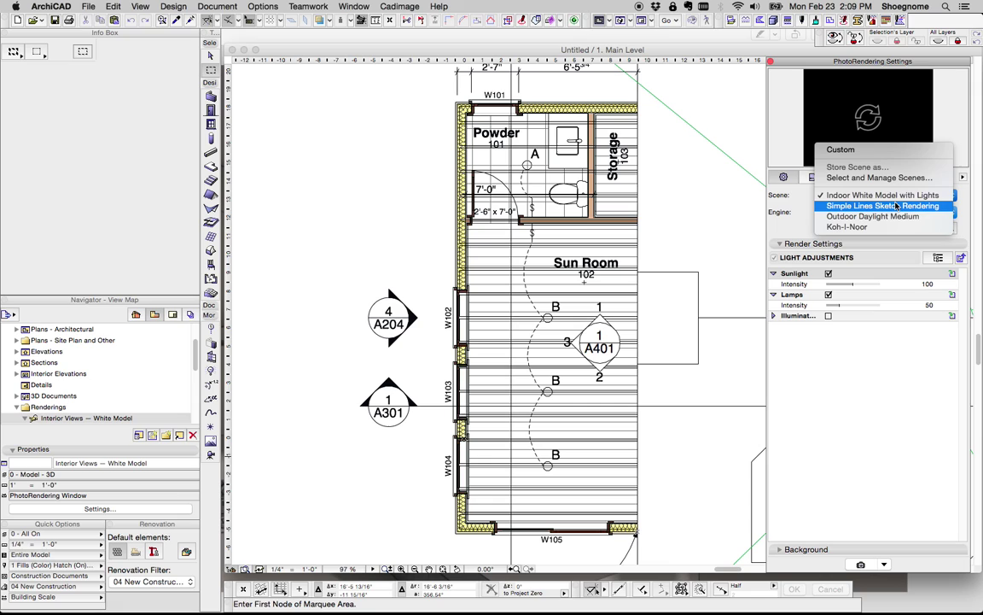
- In Select and Manage Scenes, preview Simple Lines Sketch Rendering, then reselect Indoor White Model with Lights
{"action": "left_click", "coordinate": [871, 178]}
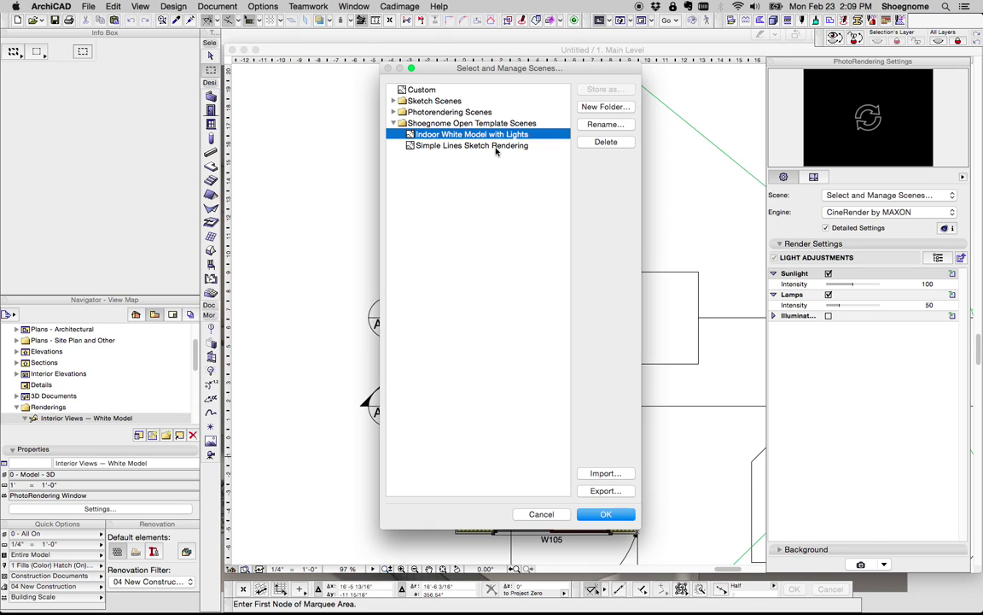
{"action": "left_click", "coordinate": [451, 146]}
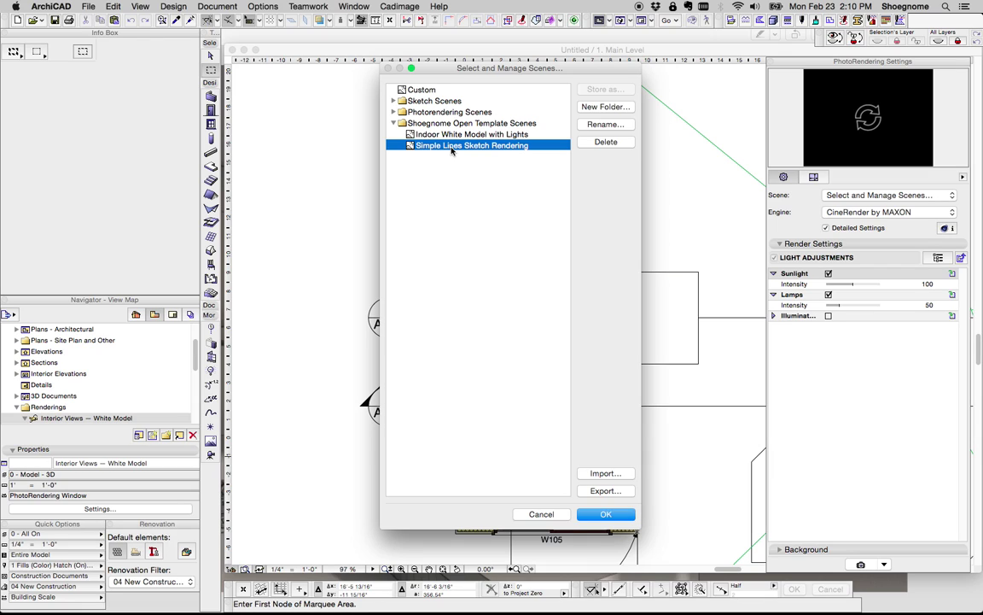
{"action": "left_click", "coordinate": [473, 136]}
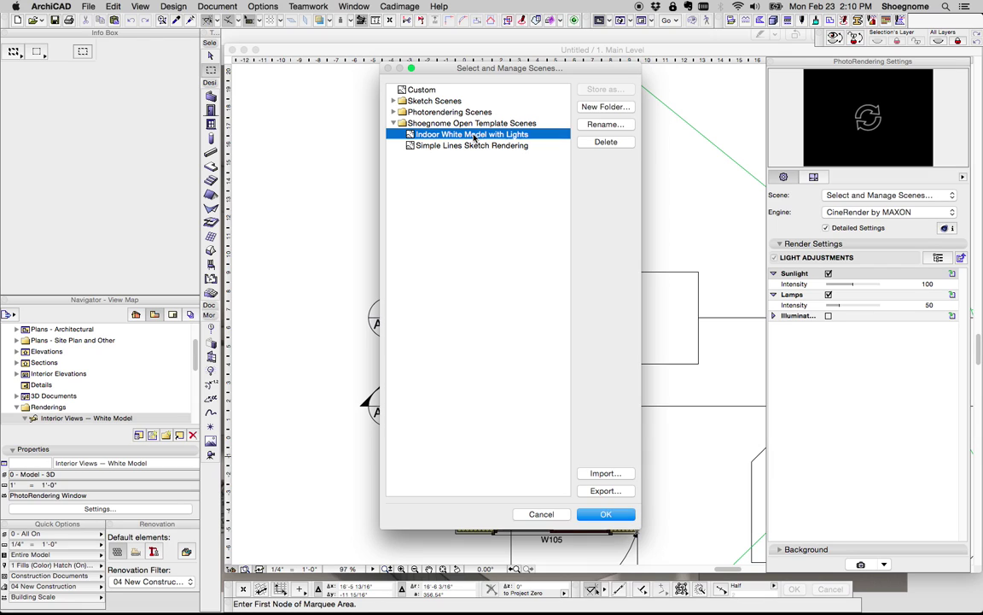
- Confirm the scene, switch to Detailed Settings, and review Ambient Occlusion under Effects
{"action": "left_click", "coordinate": [603, 514]}
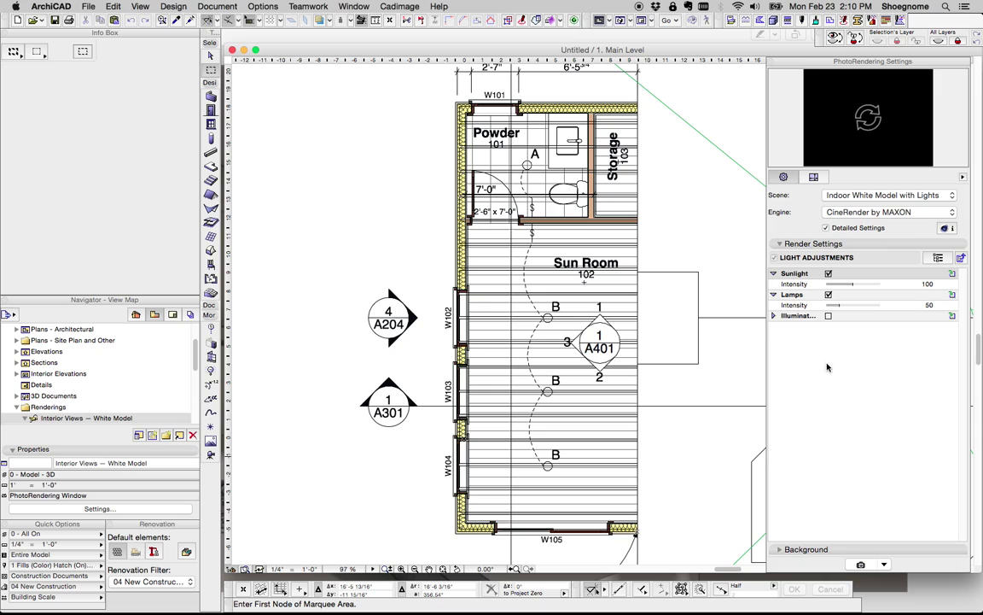
{"action": "left_click", "coordinate": [943, 259]}
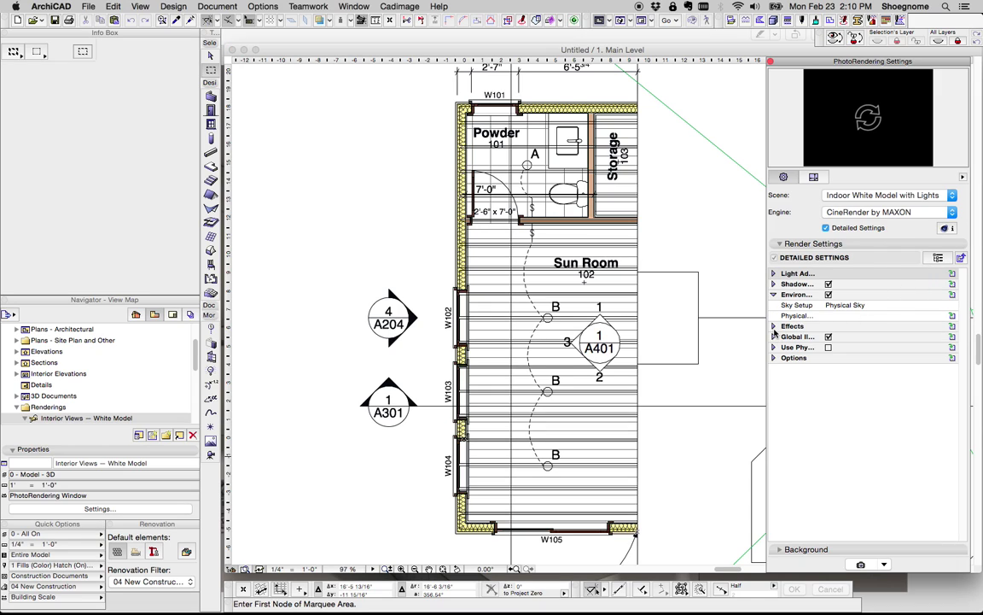
{"action": "left_click", "coordinate": [773, 327]}
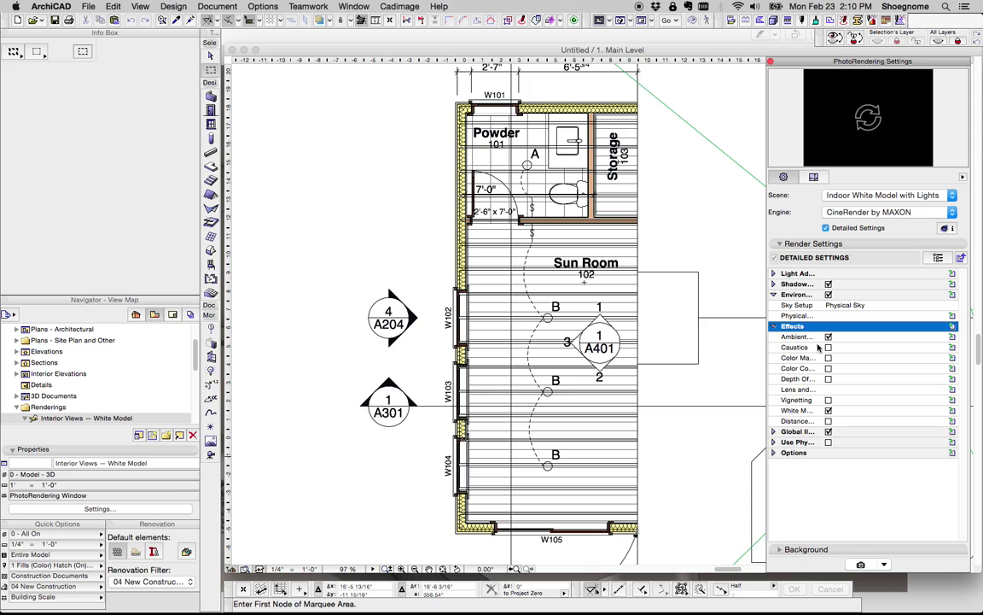
{"action": "double_click", "coordinate": [806, 342]}
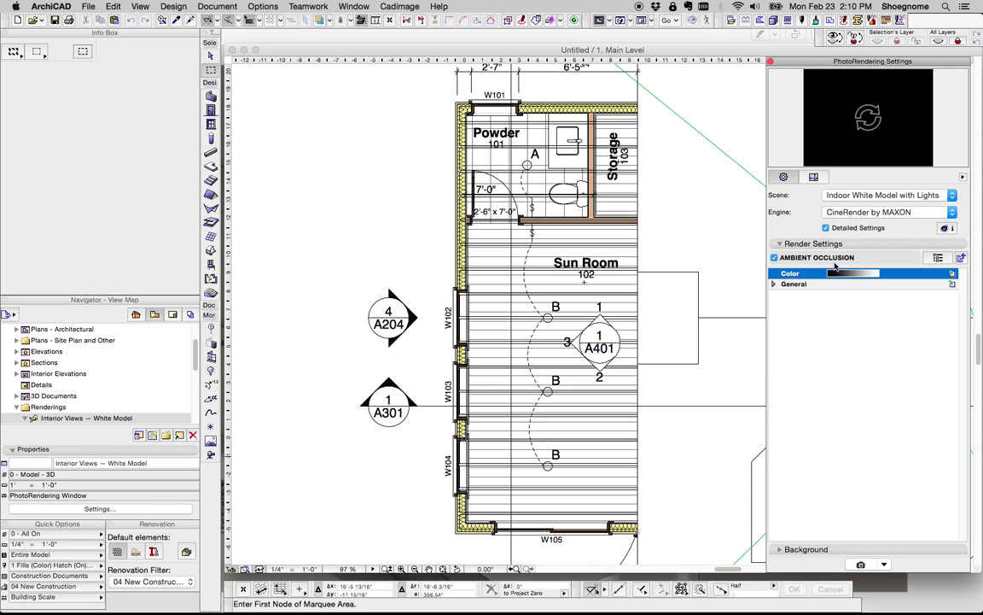
{"action": "left_click", "coordinate": [961, 258]}
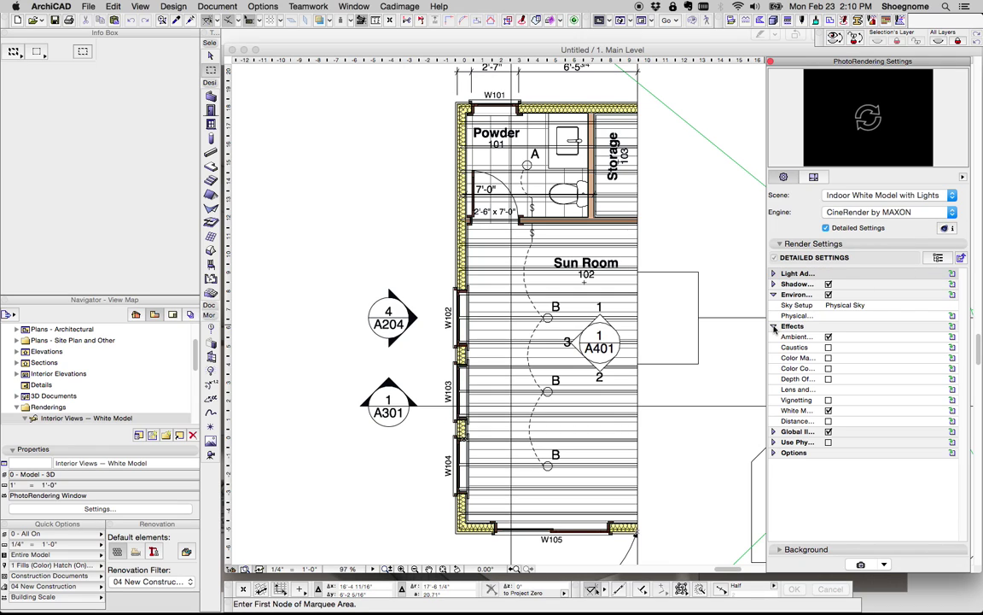
{"action": "left_click", "coordinate": [774, 327]}
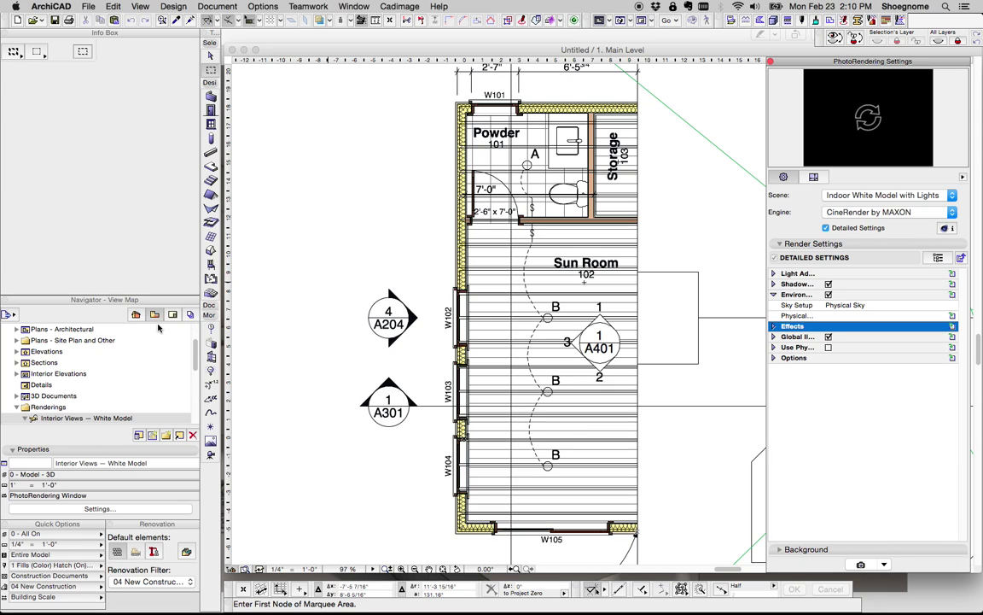
- Open the Organizer from the Navigator project options and move it up and left
{"action": "left_click", "coordinate": [8, 314]}
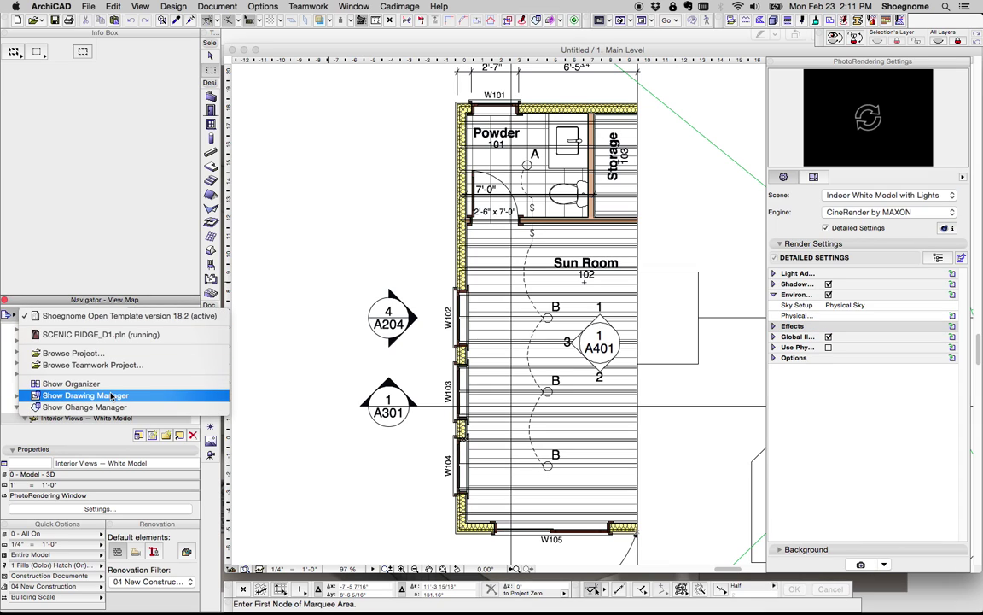
{"action": "left_click", "coordinate": [112, 399]}
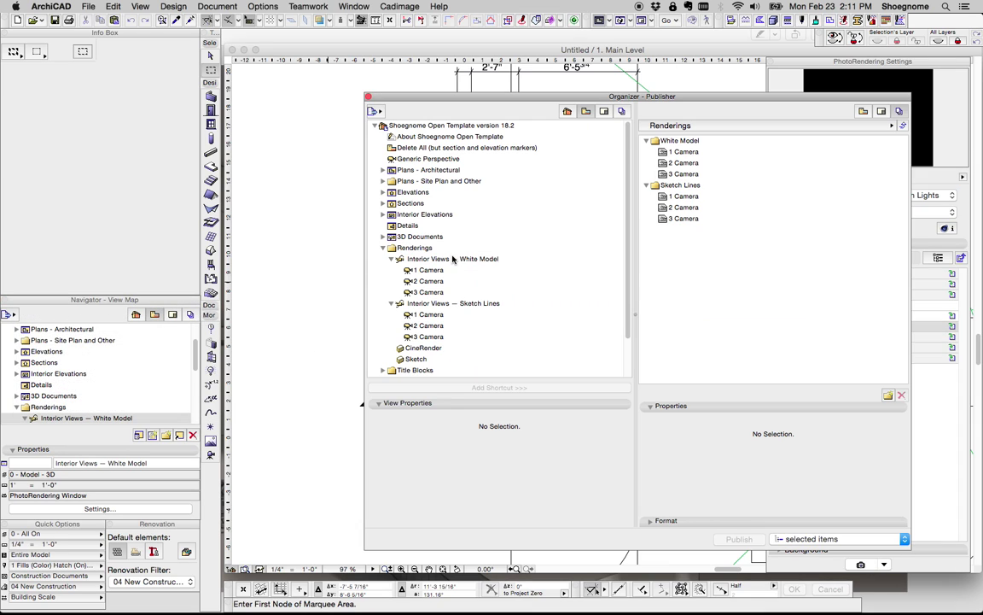
{"action": "left_click_drag", "start_coordinate": [667, 95], "coordinate": [633, 86]}
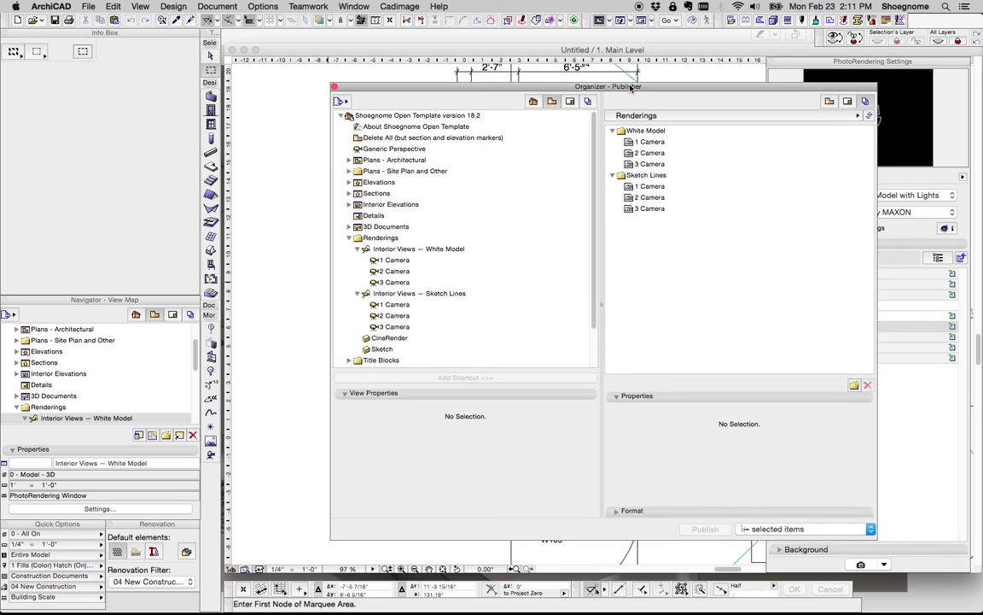
- Switch to View Editor with the Project Map beside the View Map, selecting 01 Exterior Views
{"action": "left_click", "coordinate": [752, 94]}
{"action": "left_click", "coordinate": [533, 100]}
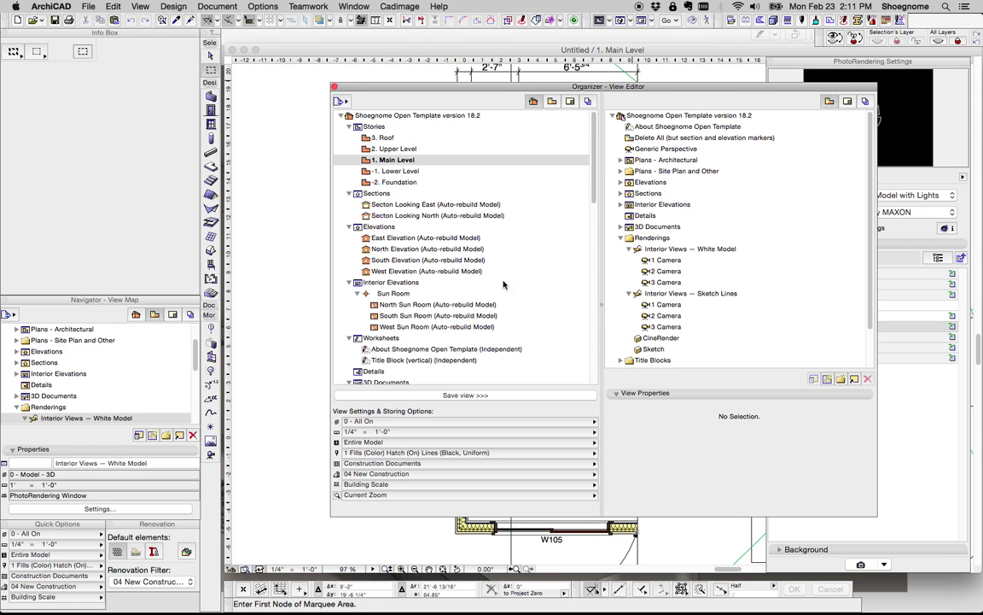
{"action": "scroll", "coordinate": [418, 198], "scroll_direction": "down", "scroll_amount": 10}
{"action": "scroll", "coordinate": [417, 198], "scroll_direction": "up", "scroll_amount": 3}
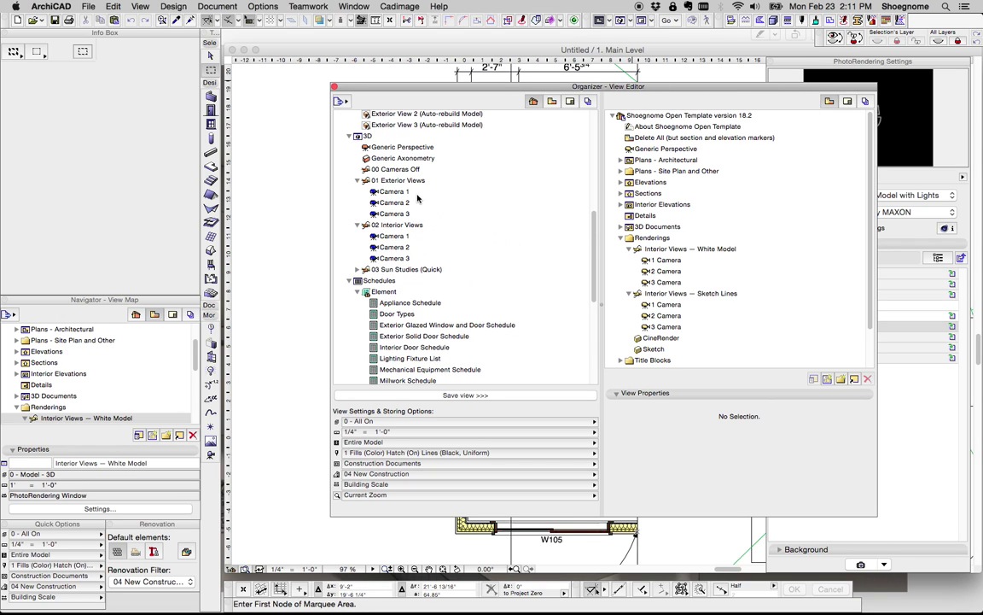
{"action": "left_click", "coordinate": [370, 180]}
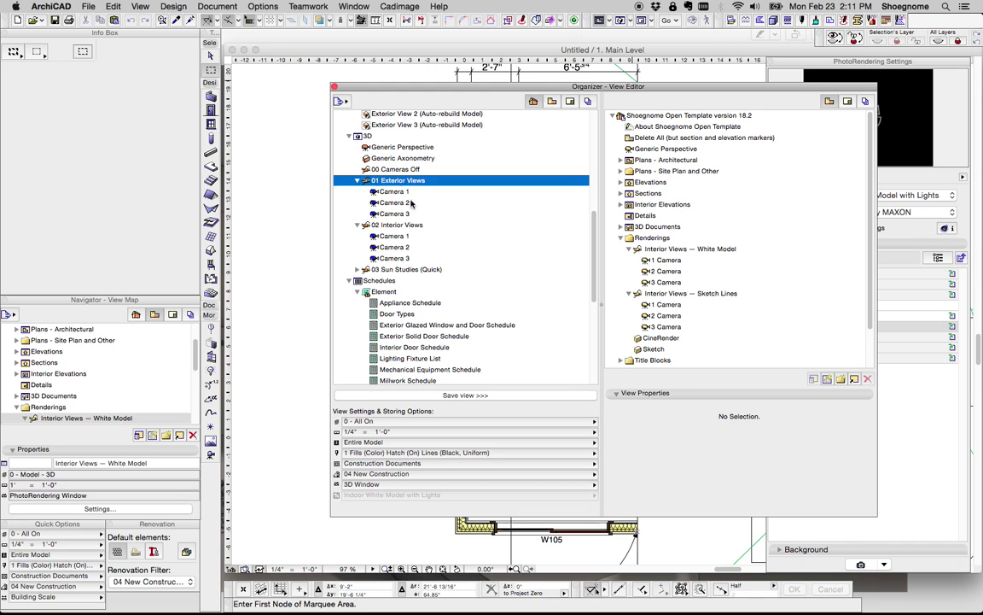
{"action": "left_click", "coordinate": [854, 378]}
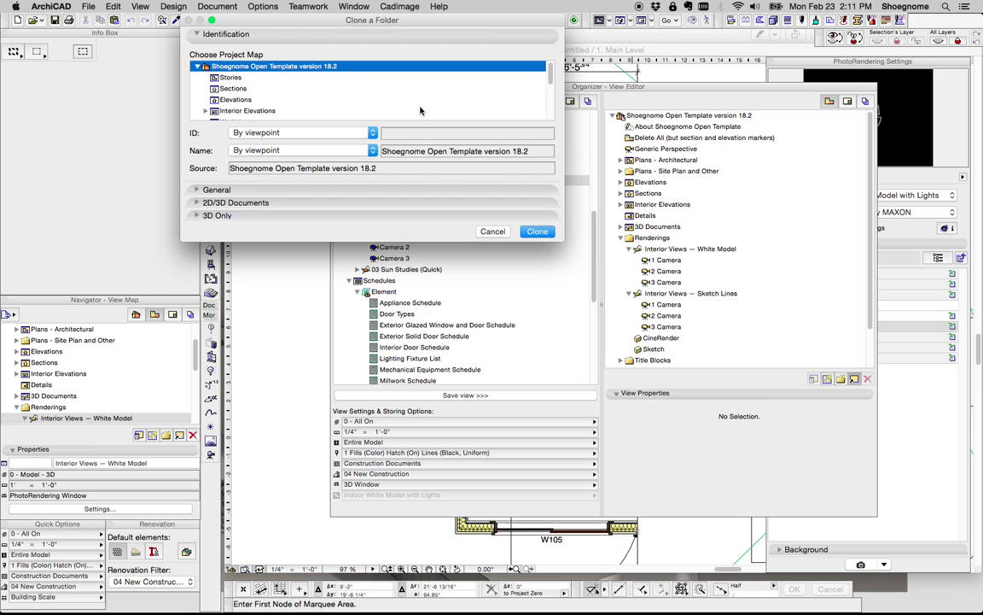
{"action": "left_click_drag", "start_coordinate": [564, 236], "coordinate": [578, 349]}
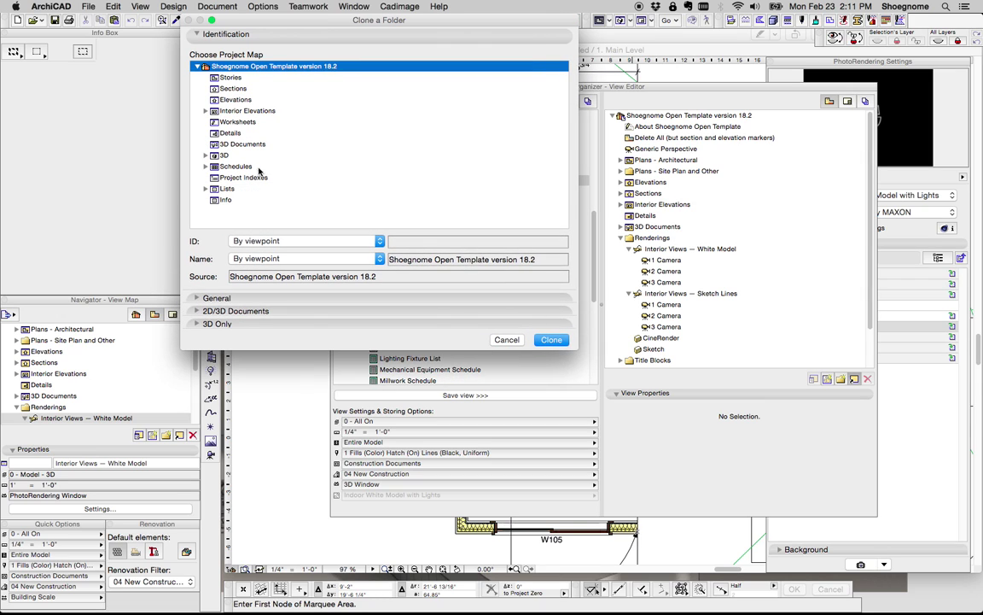
{"action": "left_click", "coordinate": [206, 155]}
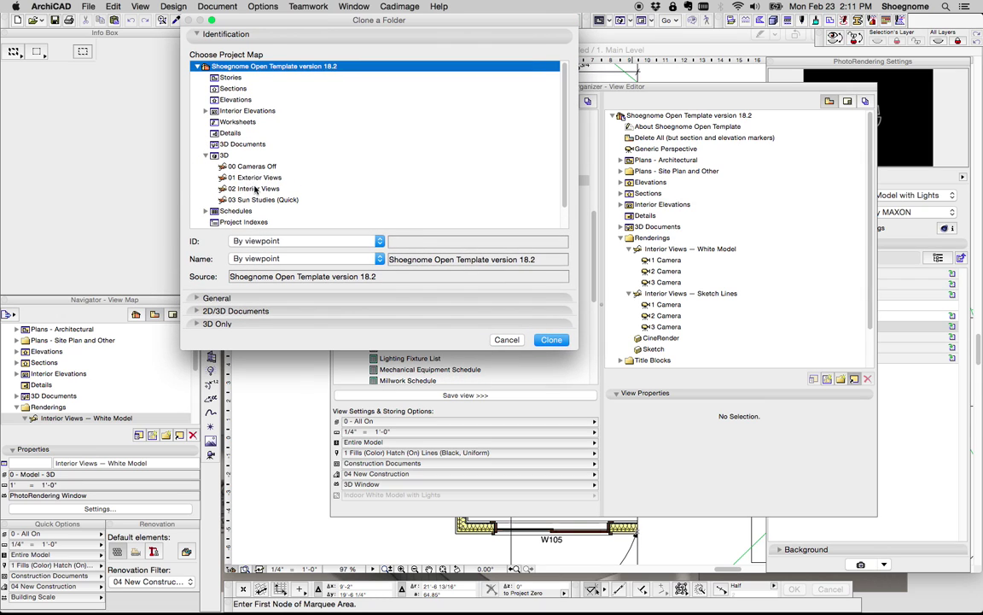
{"action": "left_click", "coordinate": [243, 188]}
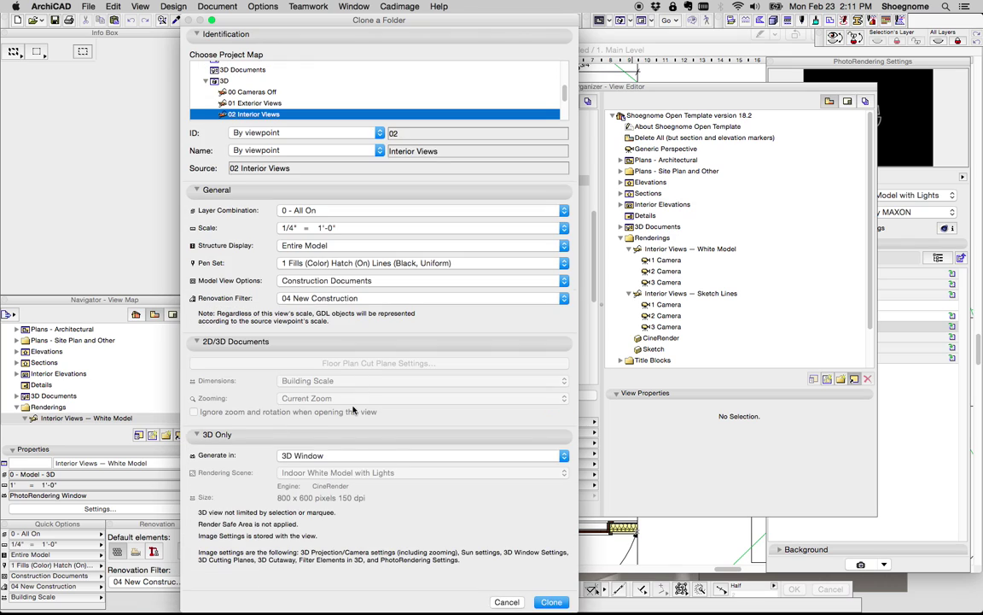
{"action": "left_click", "coordinate": [338, 458]}
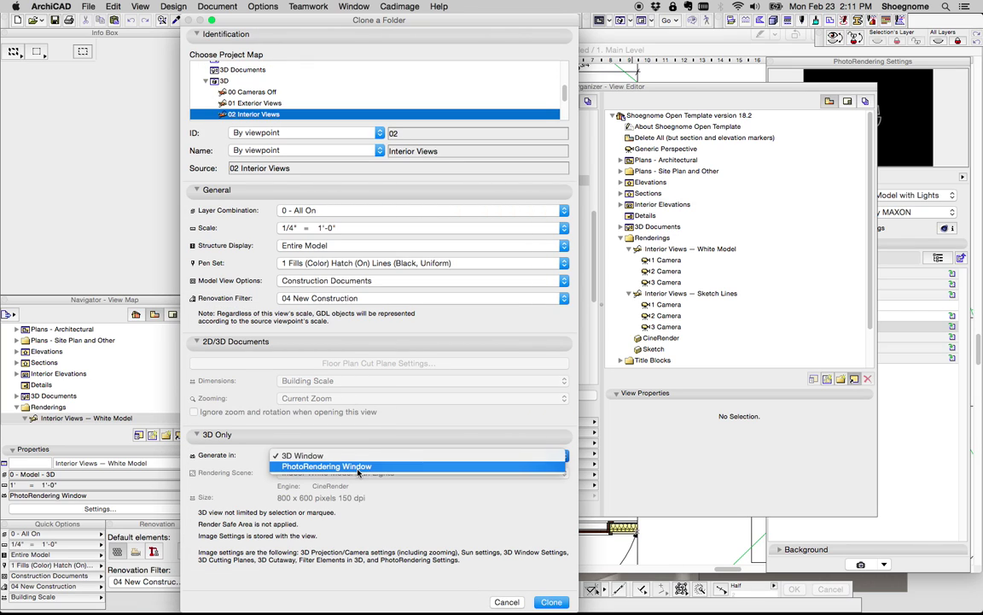
{"action": "left_click", "coordinate": [357, 468]}
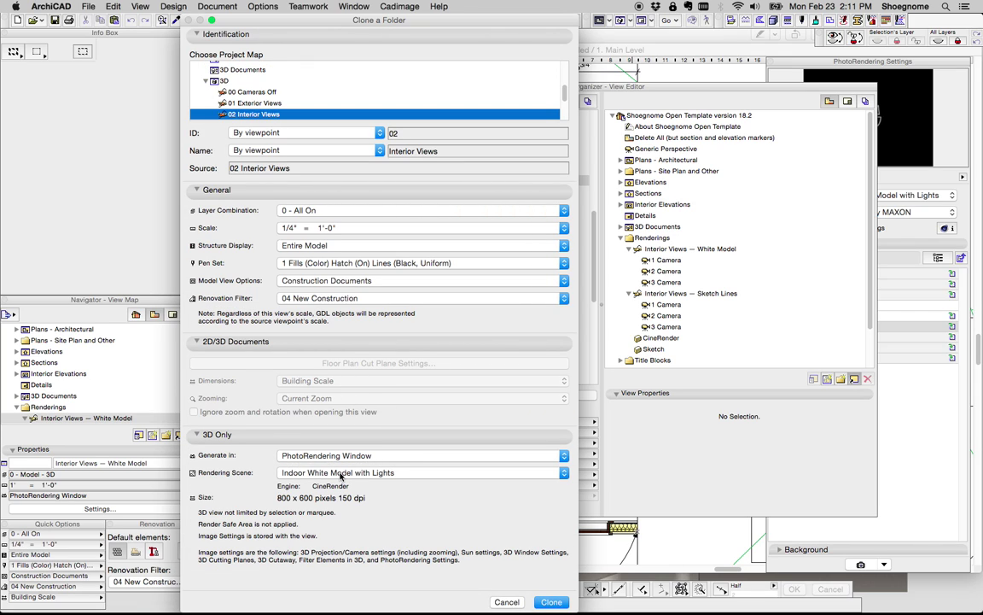
{"action": "left_click", "coordinate": [341, 475]}
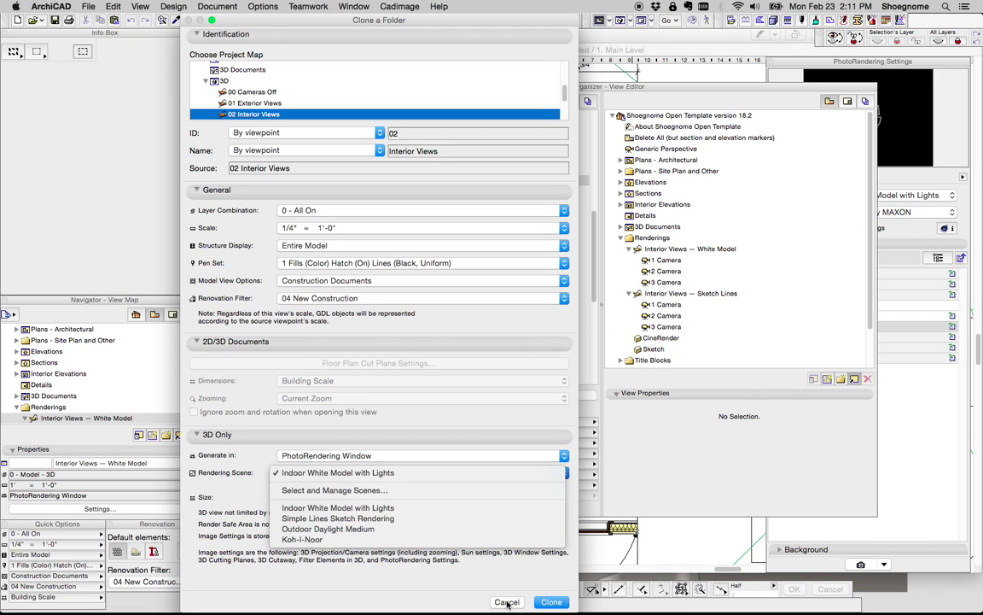
{"action": "left_click", "coordinate": [465, 549]}
{"action": "left_click", "coordinate": [506, 602]}
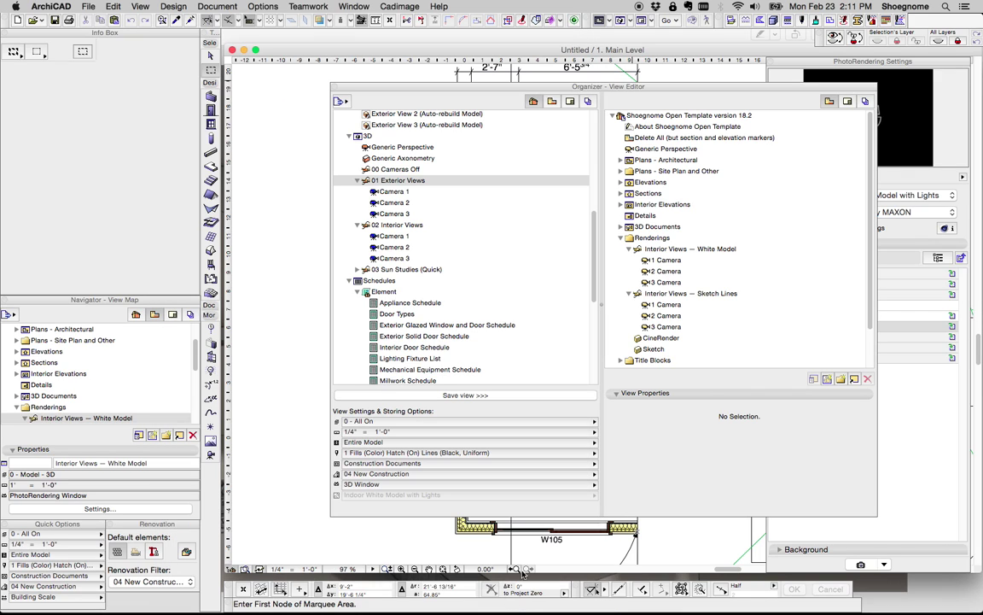
- Show the View Map in both panes and compare White Model and Sketch Lines interior view settings
{"action": "left_click", "coordinate": [666, 249]}
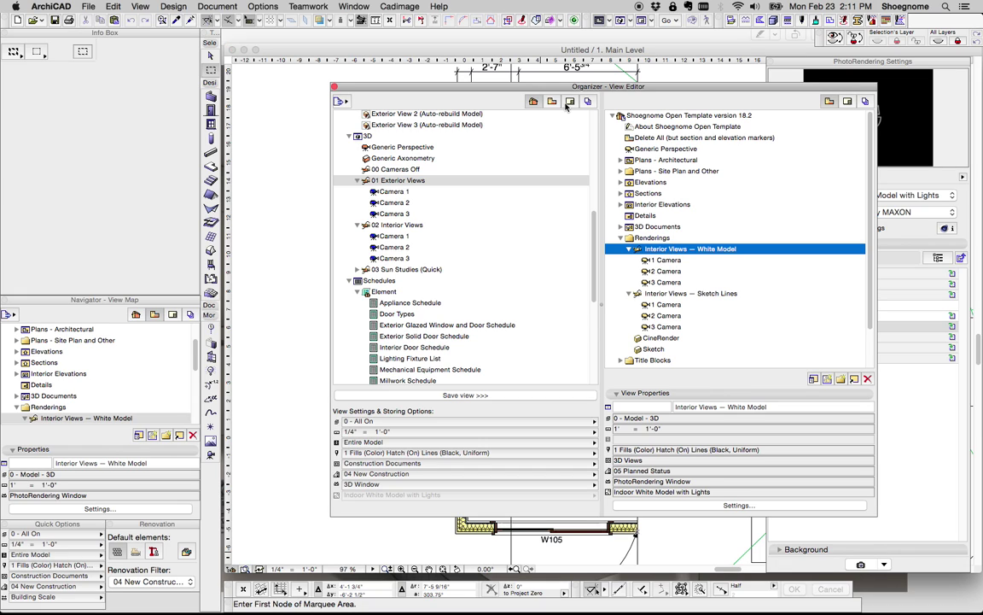
{"action": "left_click", "coordinate": [339, 101]}
{"action": "left_click", "coordinate": [403, 248]}
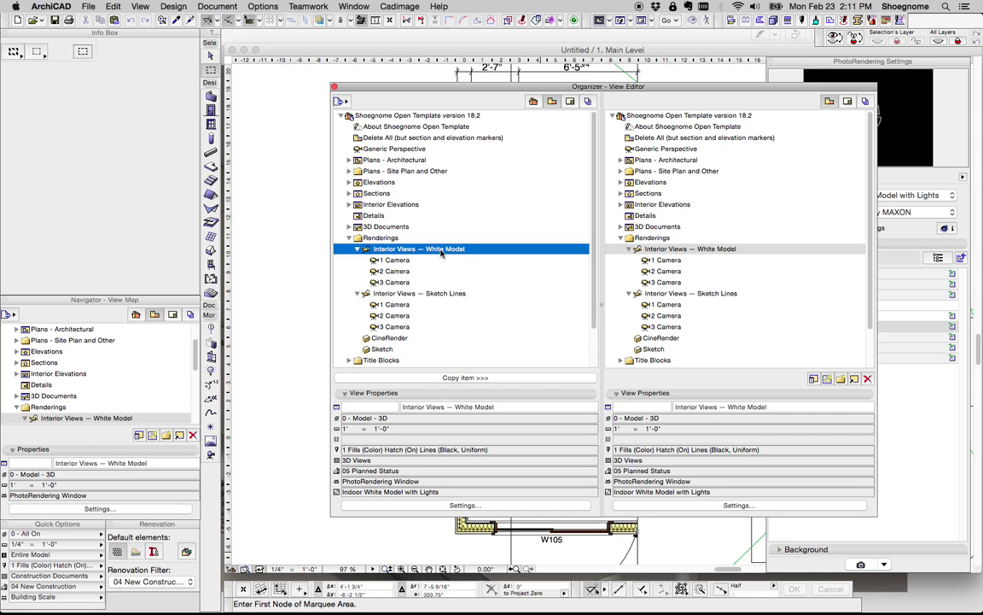
{"action": "left_click", "coordinate": [393, 294]}
{"action": "left_click", "coordinate": [394, 305]}
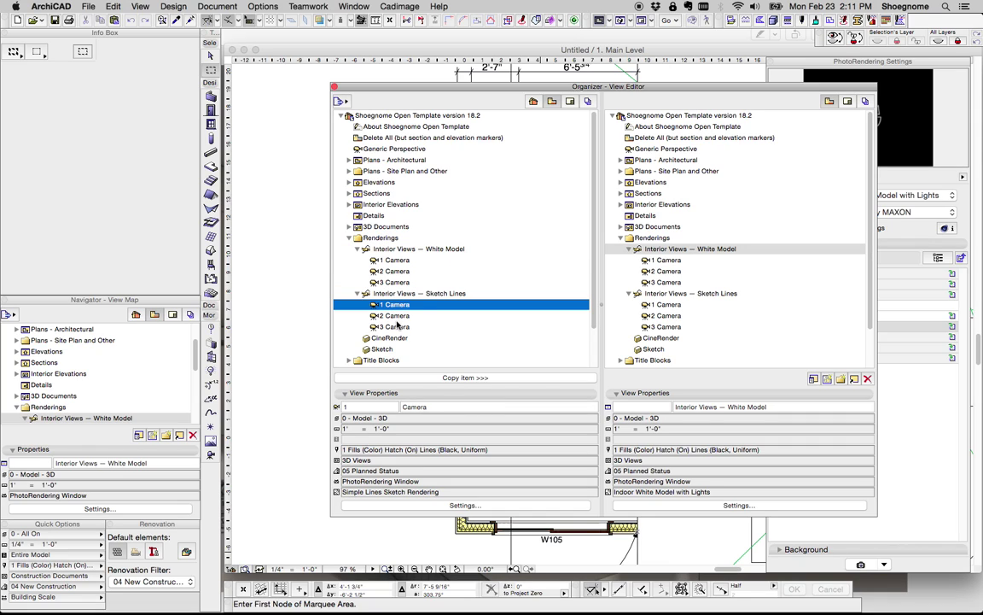
{"action": "left_click", "coordinate": [409, 294]}
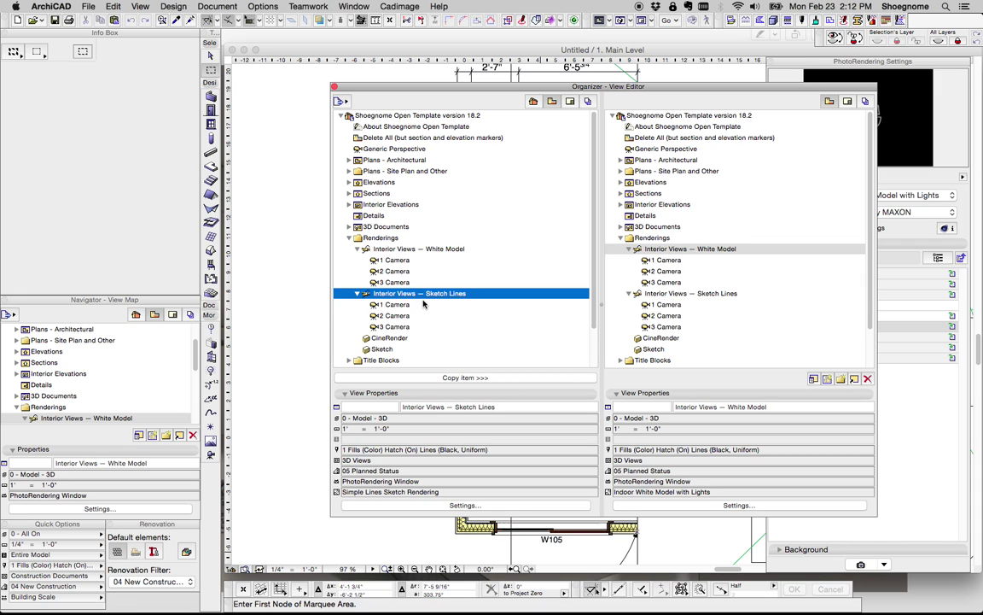
{"action": "left_click_drag", "start_coordinate": [538, 87], "coordinate": [493, 85]}
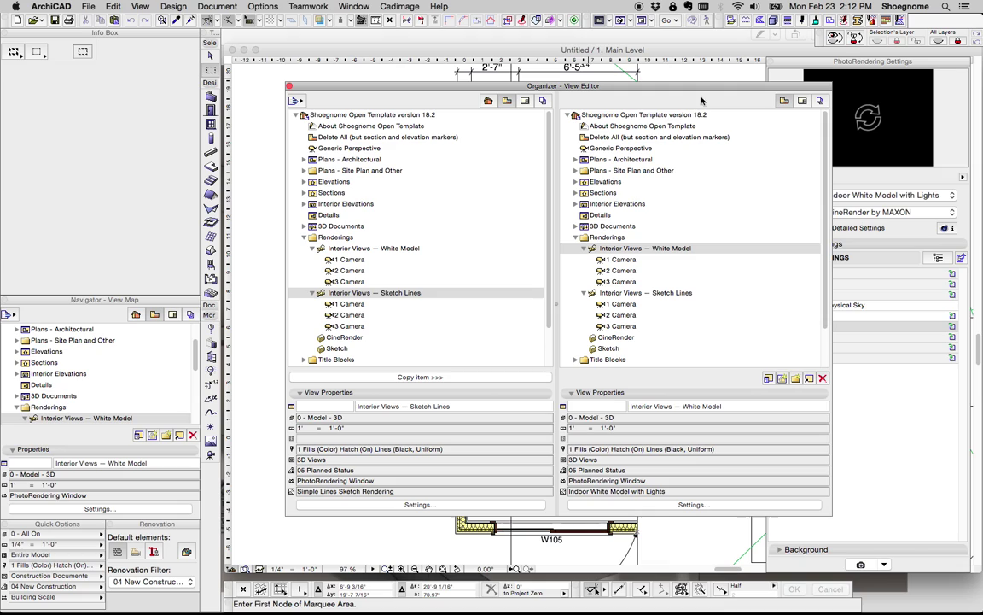
- Switch the Organizer to Publisher and pick the Renderings publisher set
{"action": "left_click", "coordinate": [799, 99]}
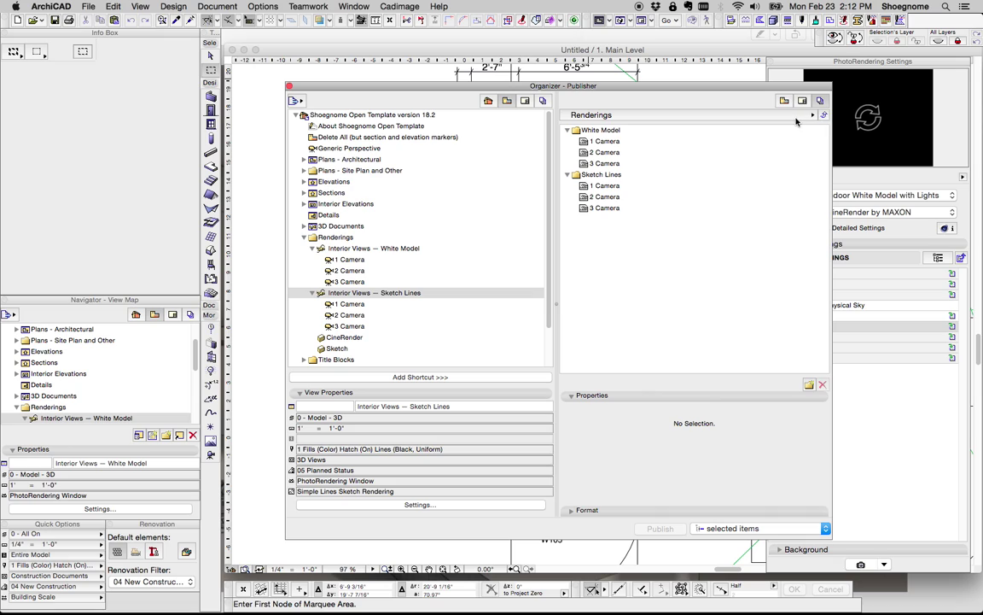
{"action": "left_click", "coordinate": [810, 115]}
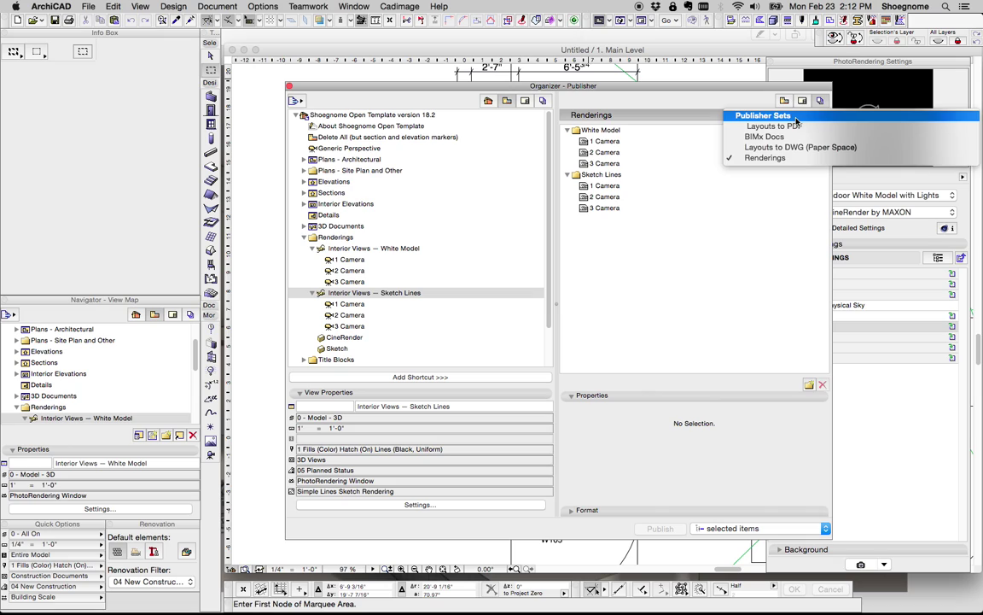
{"action": "left_click", "coordinate": [778, 158]}
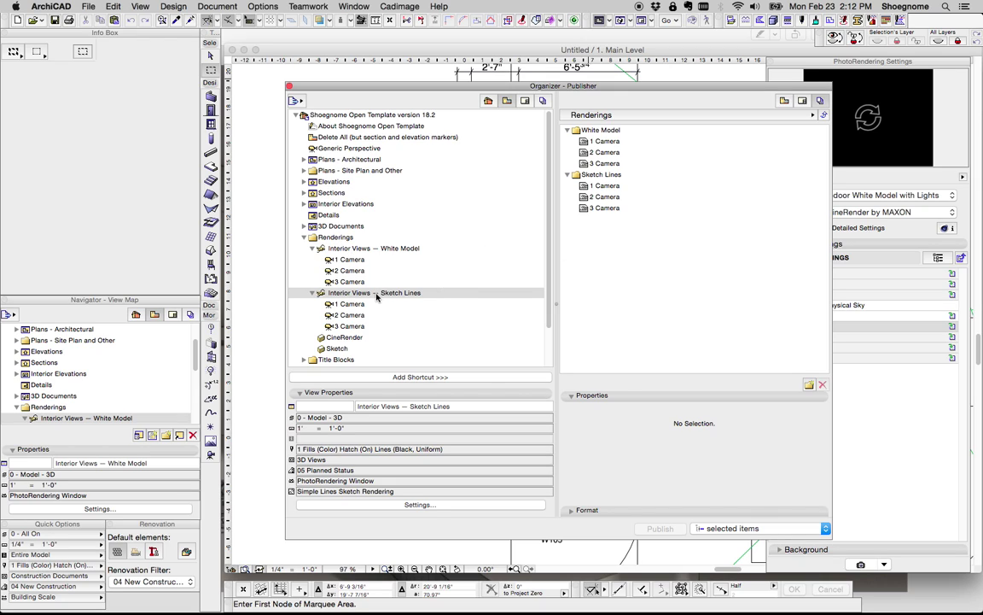
- Add the Interior Views — Sketch Lines folder to Renderings and check its format, keeping BIMx
{"action": "mouse_move", "coordinate": [375, 293]}
{"action": "left_mouse_down"}
{"action": "mouse_move", "coordinate": [621, 256]}
{"action": "mouse_move", "coordinate": [617, 220]}
{"action": "left_mouse_up"}
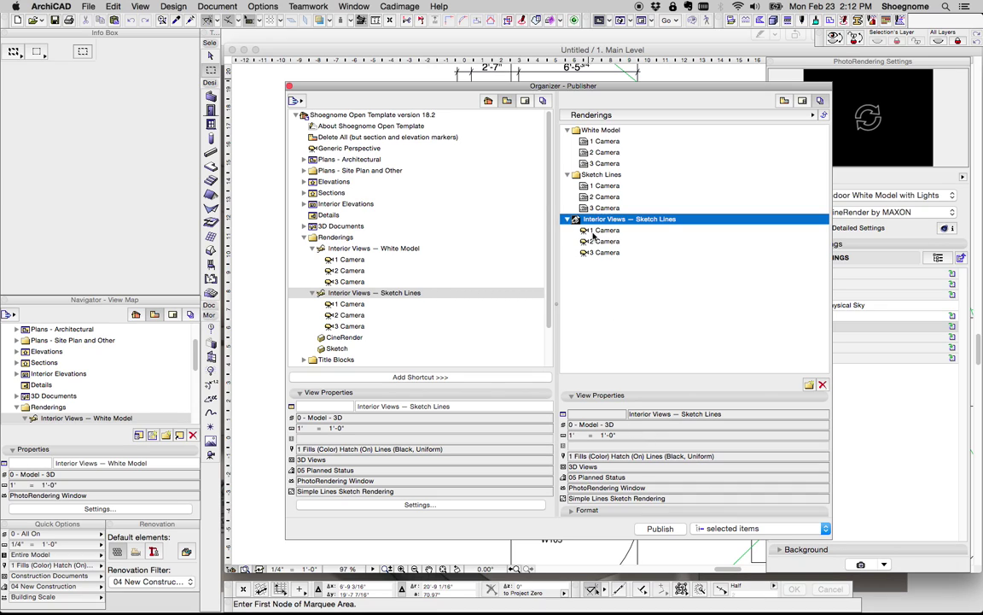
{"action": "left_click", "coordinate": [649, 509]}
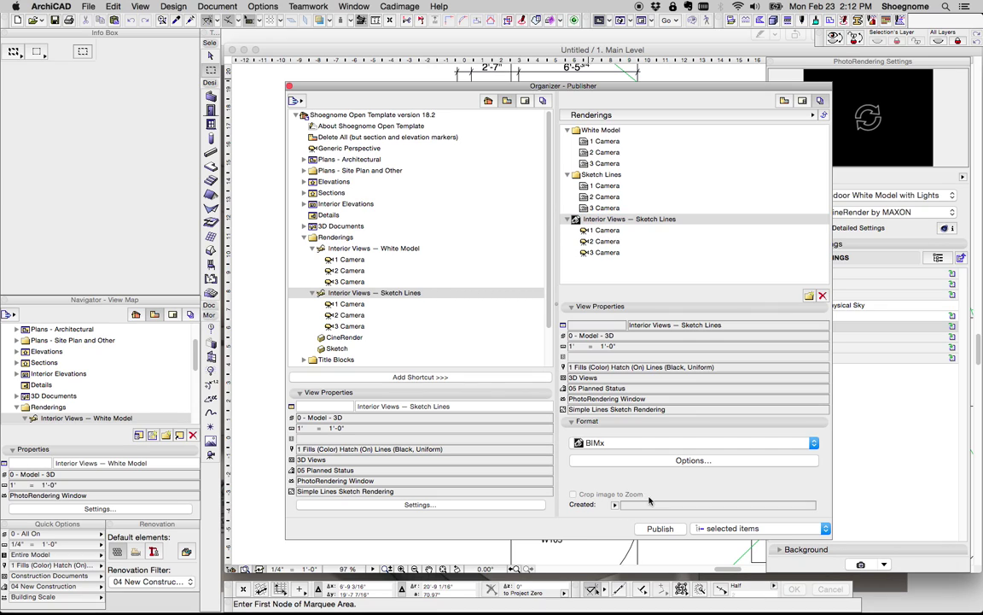
{"action": "left_click", "coordinate": [636, 443]}
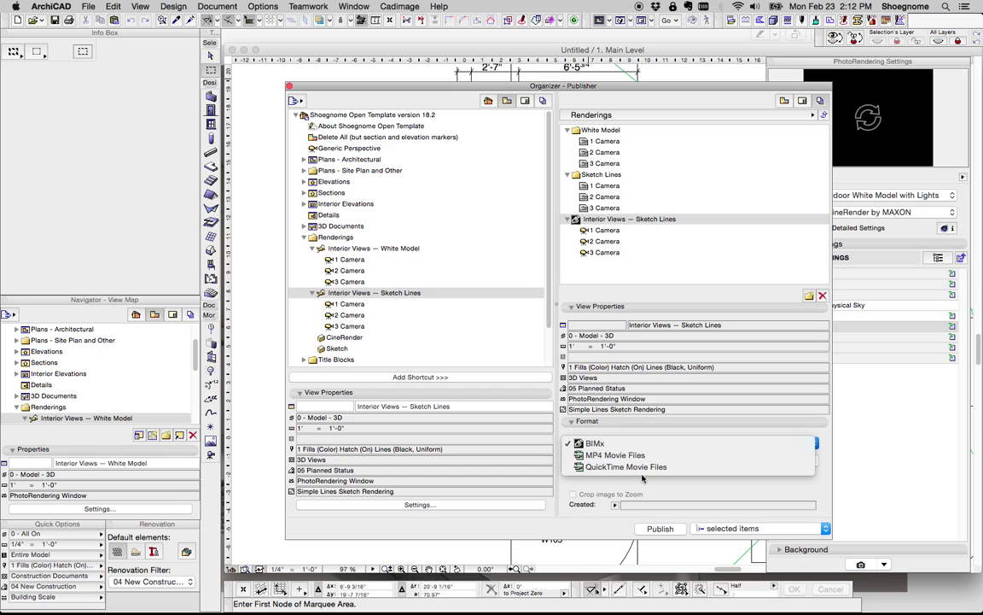
{"action": "key", "text": "Escape"}
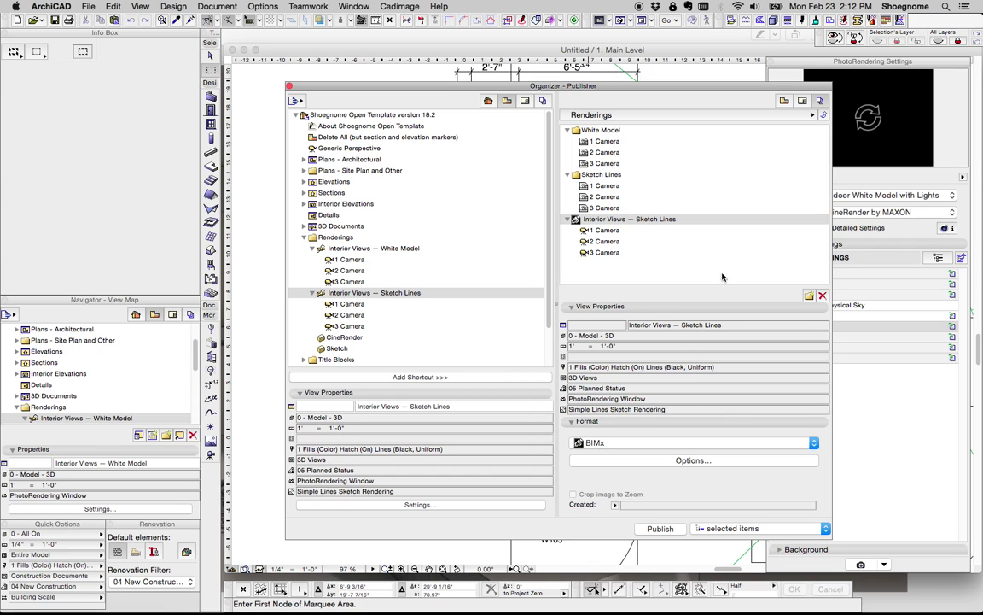
- Delete the added Sketch Lines item and show the list of all publisher sets
{"action": "left_click", "coordinate": [822, 296]}
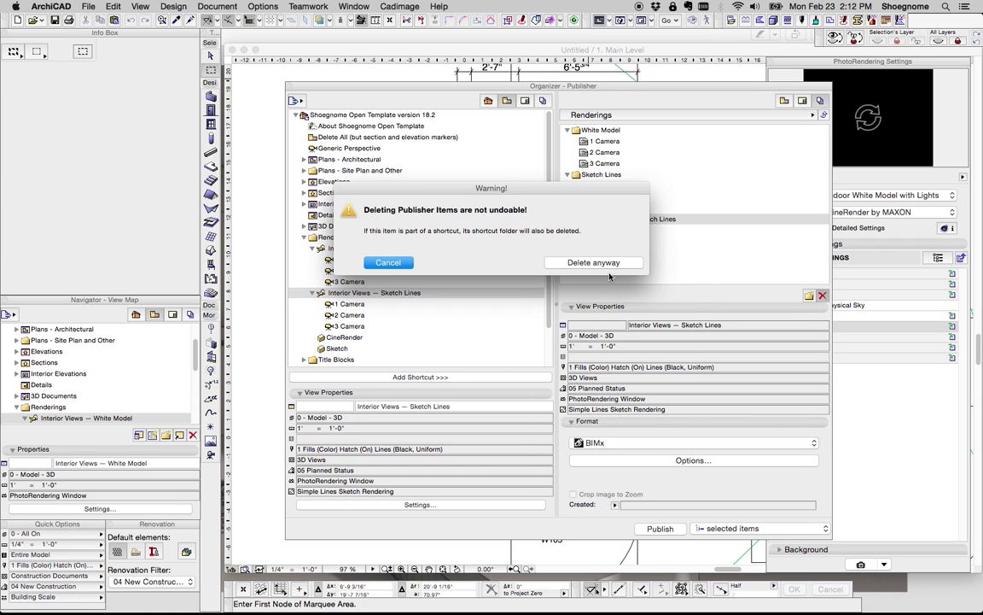
{"action": "left_click", "coordinate": [594, 262]}
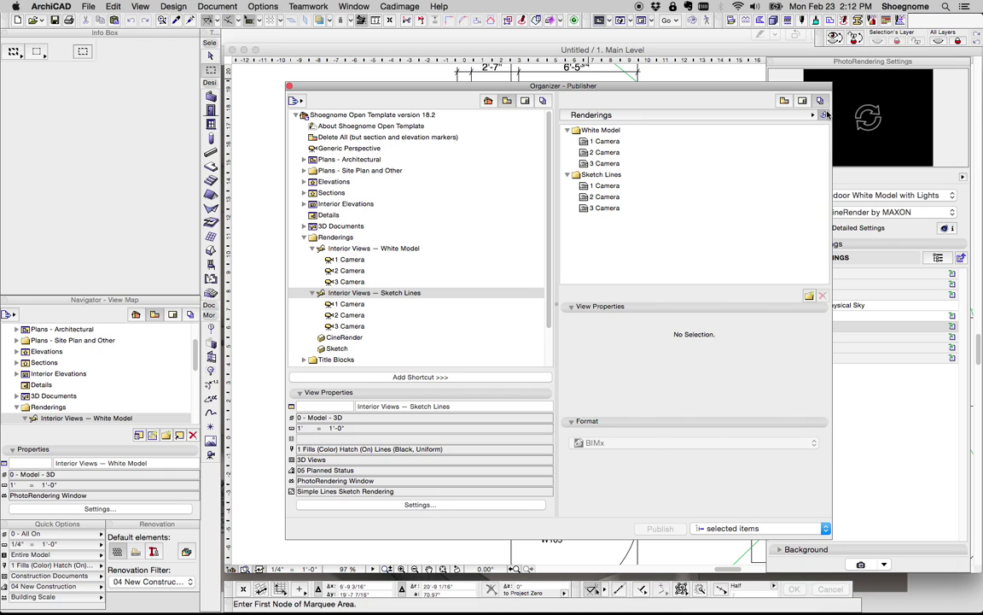
{"action": "left_click", "coordinate": [747, 111]}
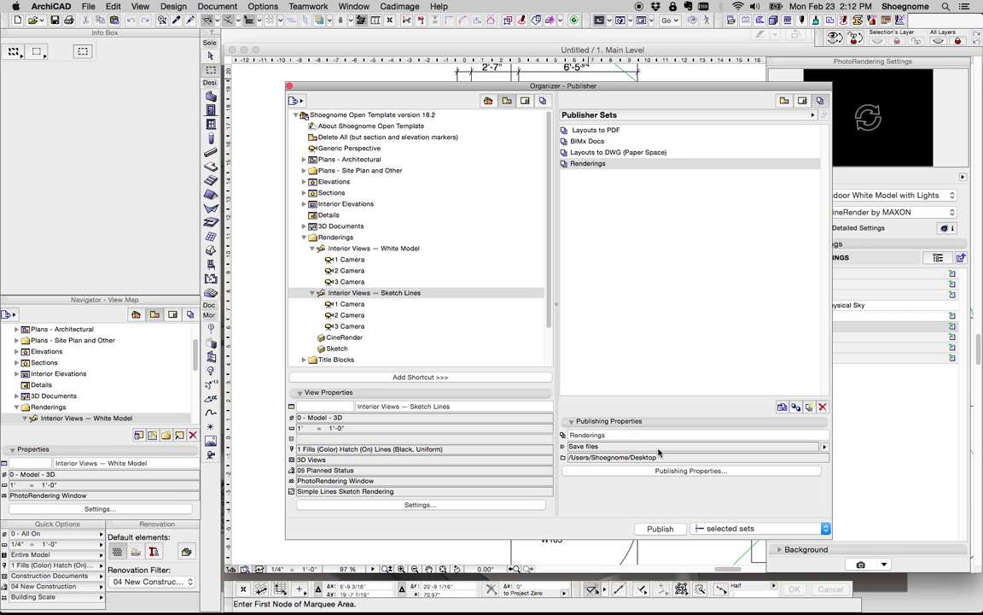
- Leave the ArchiCAD Organizer and bring GIMP forward with the camera 5 white model render
{"action": "left_click", "coordinate": [605, 594]}
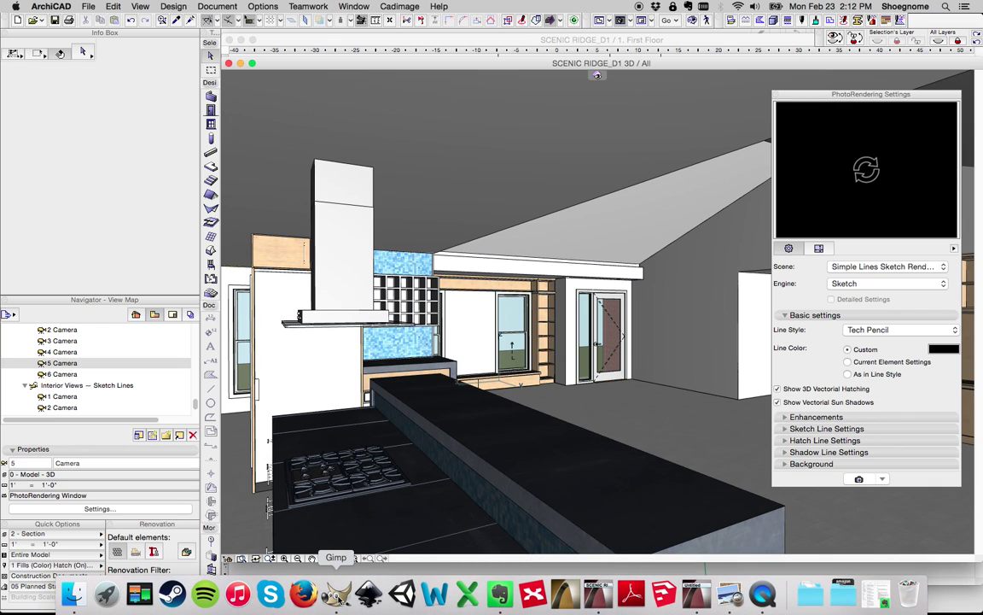
{"action": "left_click", "coordinate": [336, 594]}
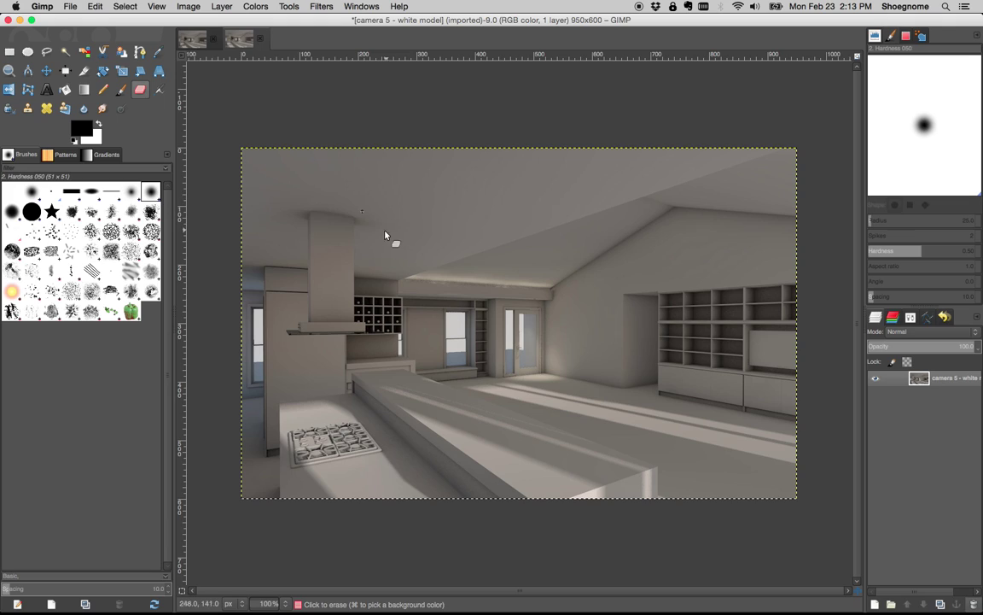
- Open camera 5 - sketch lines.jpg as a layer above the white model render
{"action": "left_click", "coordinate": [68, 7]}
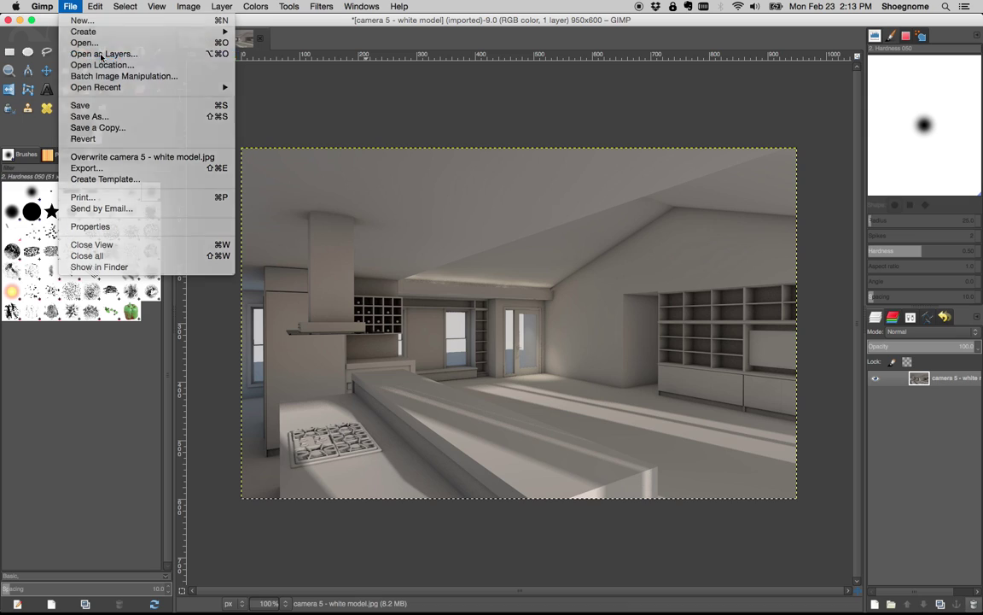
{"action": "left_click", "coordinate": [86, 43]}
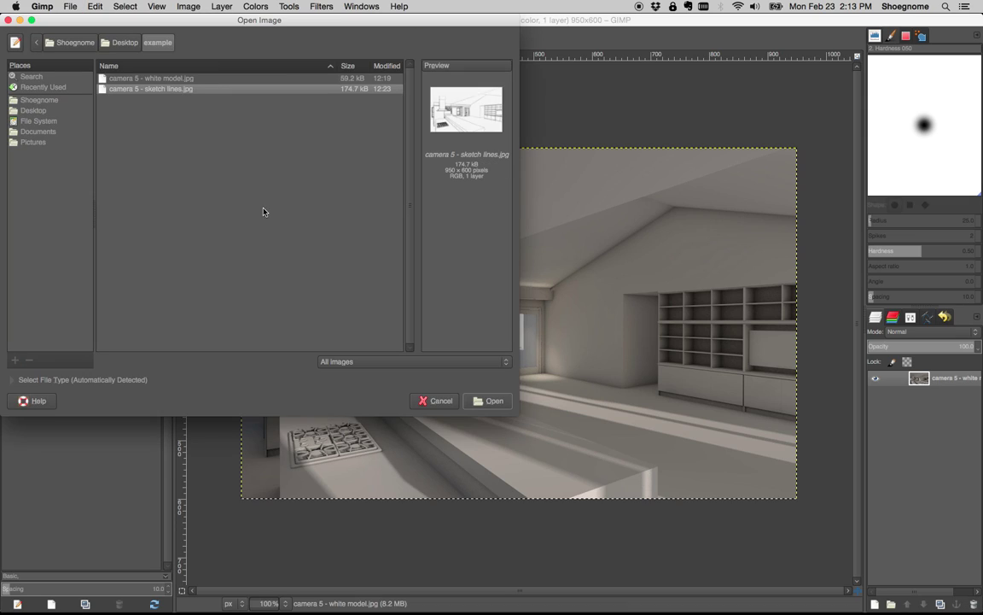
{"action": "left_click", "coordinate": [179, 89]}
{"action": "left_click", "coordinate": [490, 400]}
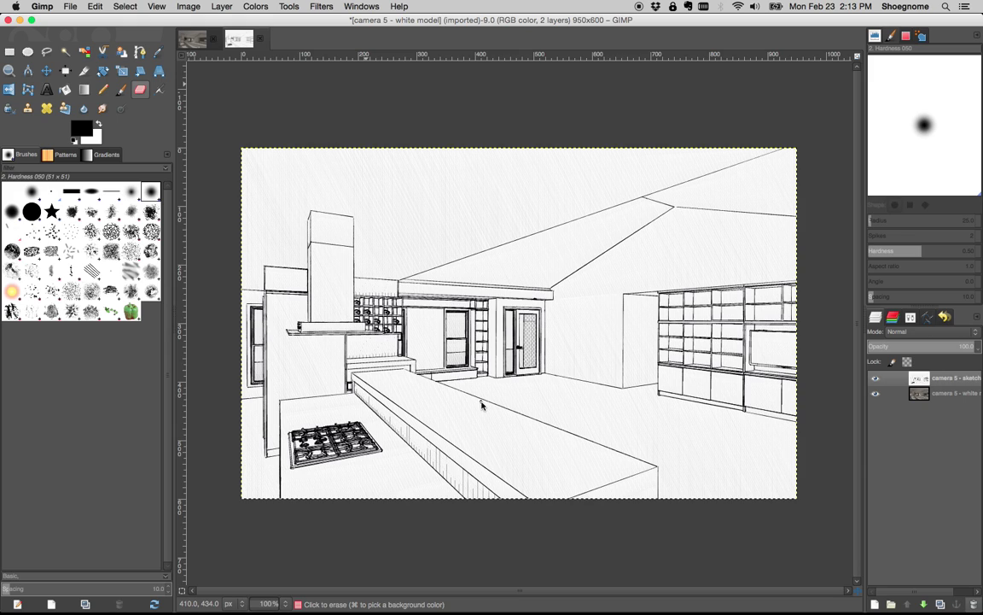
- Toggle layer visibility back and forth to compare the sketch lines and white model renders
{"action": "left_click", "coordinate": [875, 394], "text": "shift"}
{"action": "left_click", "coordinate": [875, 395], "text": "shift"}
{"action": "left_click", "coordinate": [875, 394], "text": "shift"}
{"action": "left_click", "coordinate": [875, 394], "text": "shift"}
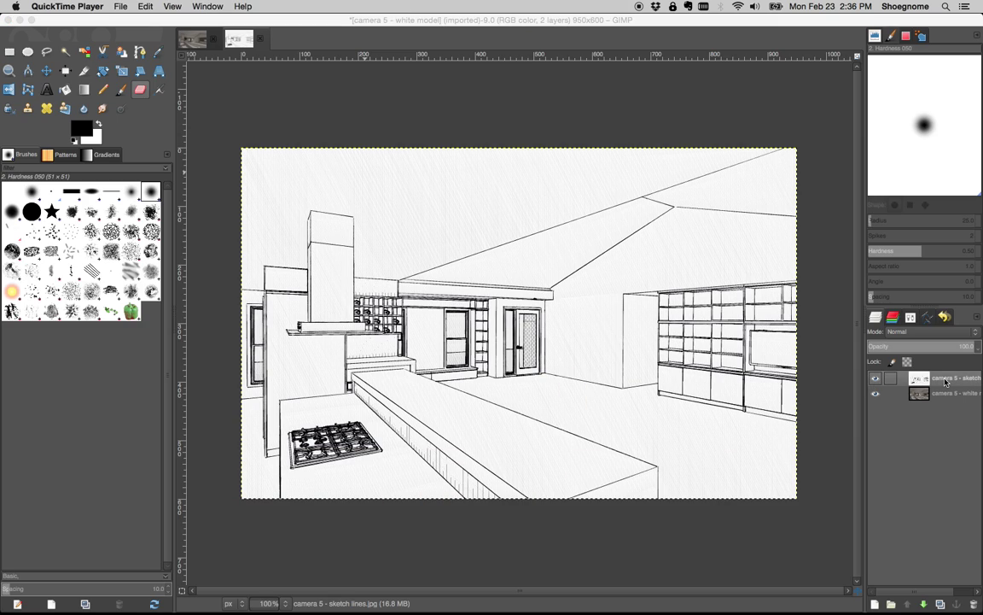
- Set the sketch lines layer to Multiply mode at 50% opacity
{"action": "left_click", "coordinate": [879, 314]}
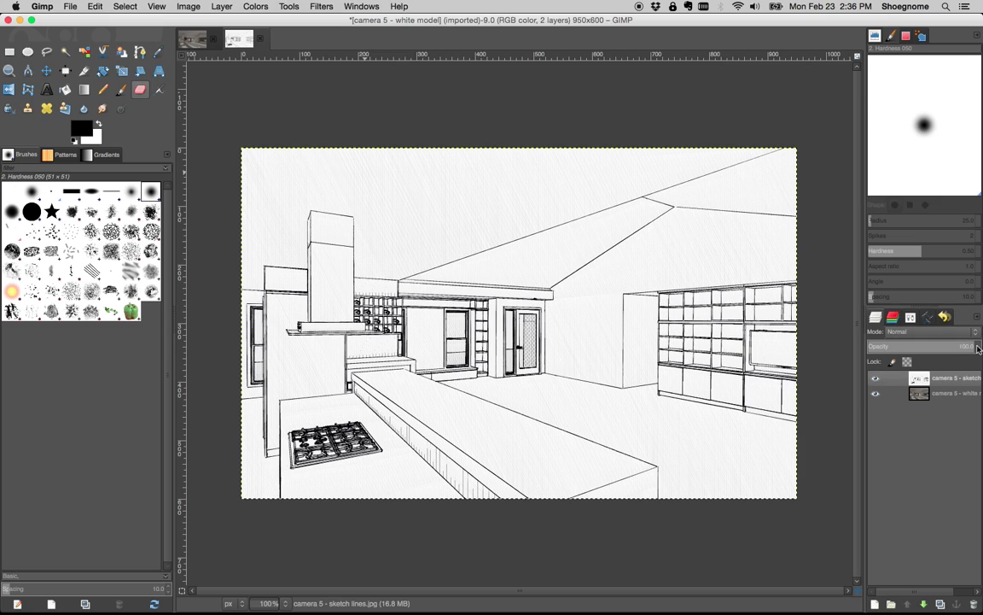
{"action": "mouse_move", "coordinate": [959, 345]}
{"action": "left_mouse_down"}
{"action": "mouse_move", "coordinate": [979, 347]}
{"action": "mouse_move", "coordinate": [939, 344]}
{"action": "left_mouse_up"}
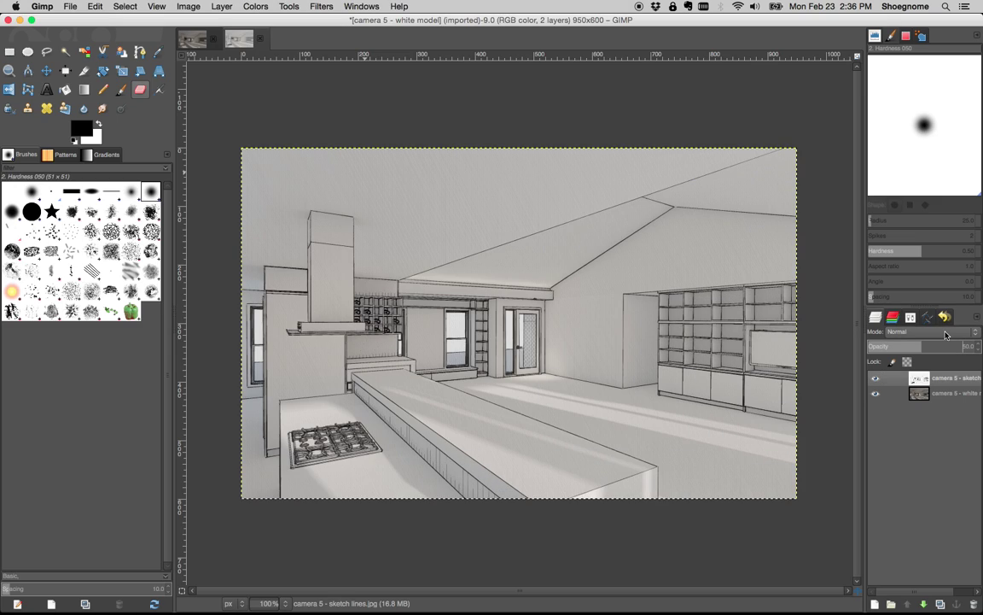
{"action": "left_click", "coordinate": [946, 332]}
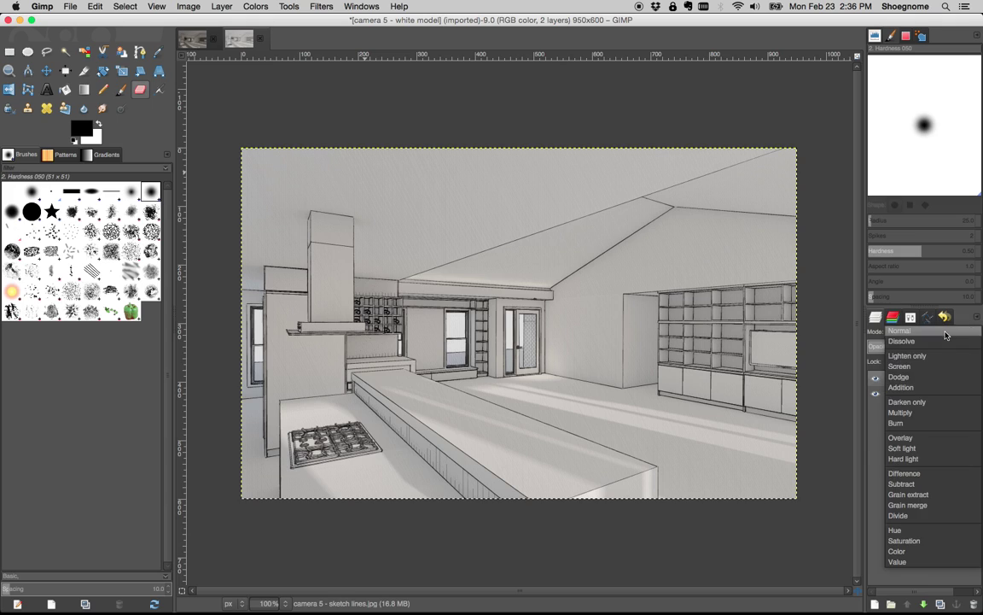
{"action": "left_click", "coordinate": [935, 414]}
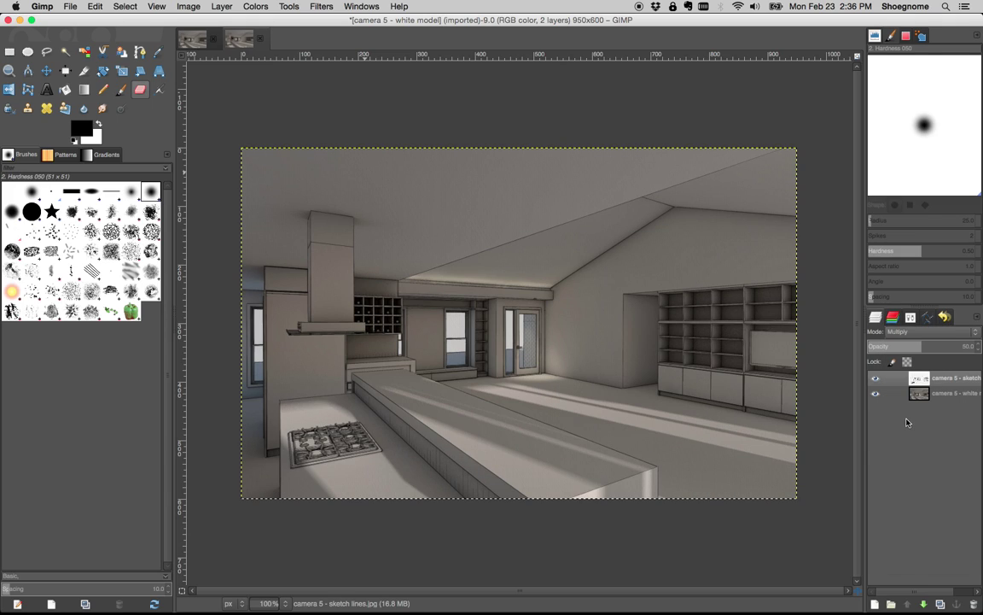